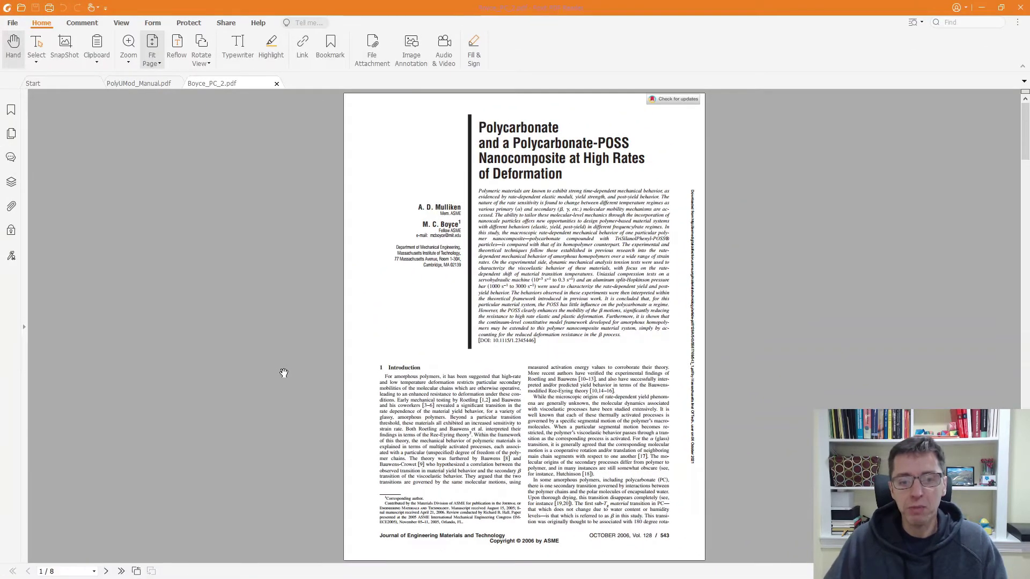
# - Scroll Boyce_PC_2.pdf from page 1 down to the Fig. 7 and Fig. 9 graphs on page 6
pyautogui.scroll(-4, 727, 262)
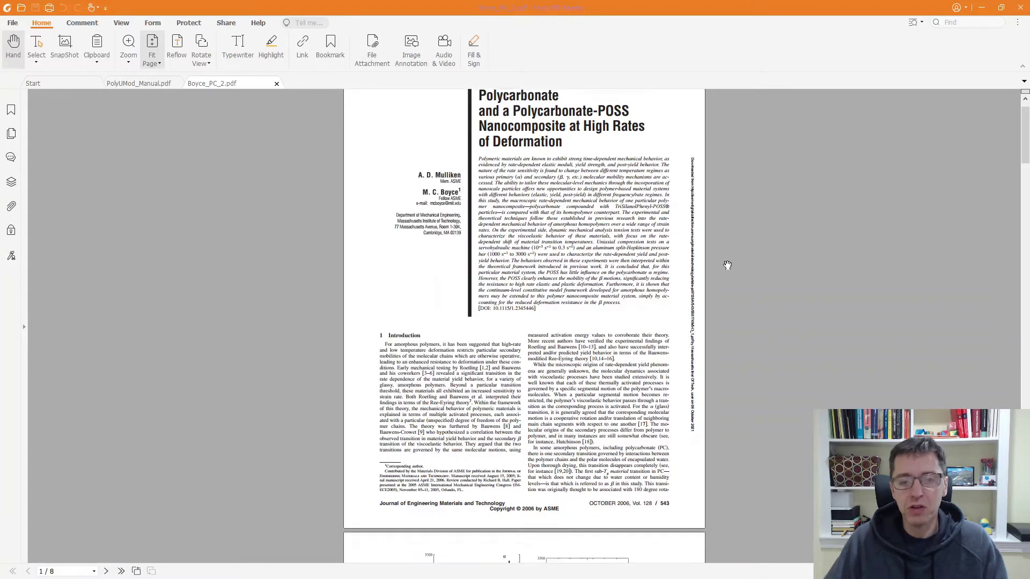
pyautogui.scroll(-13, 728, 266)
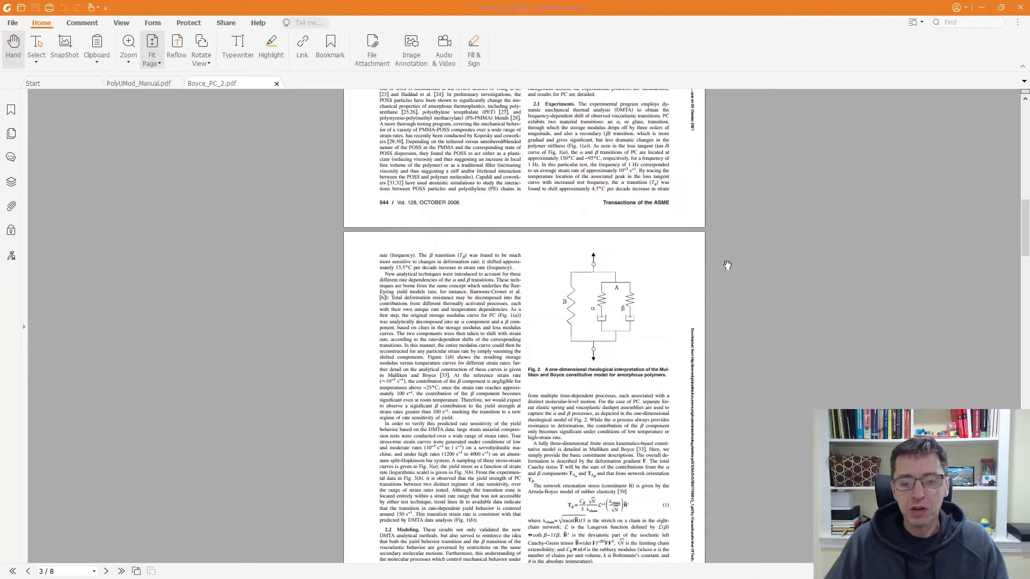
pyautogui.scroll(-6, 728, 266)
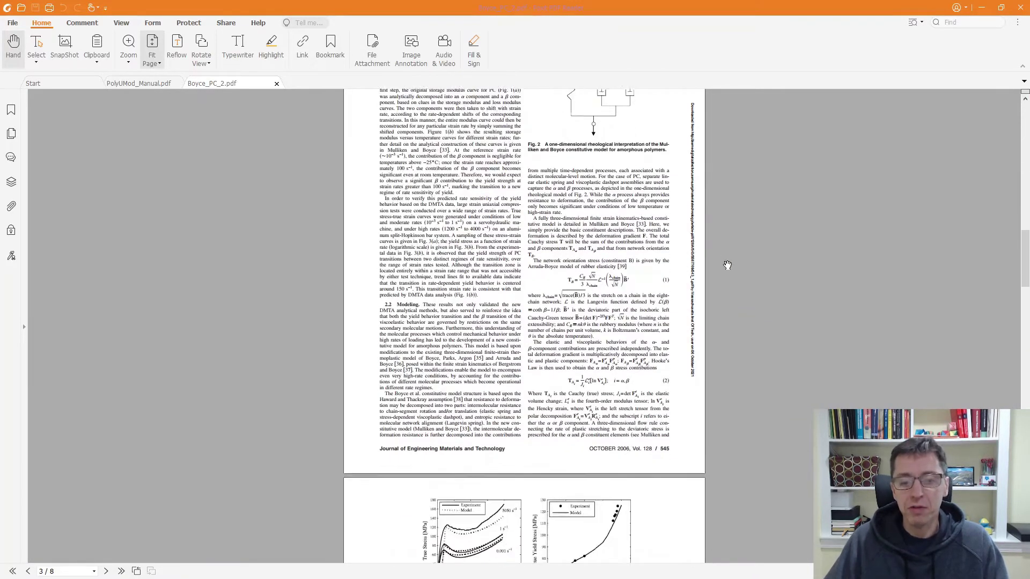
pyautogui.scroll(-16, 727, 266)
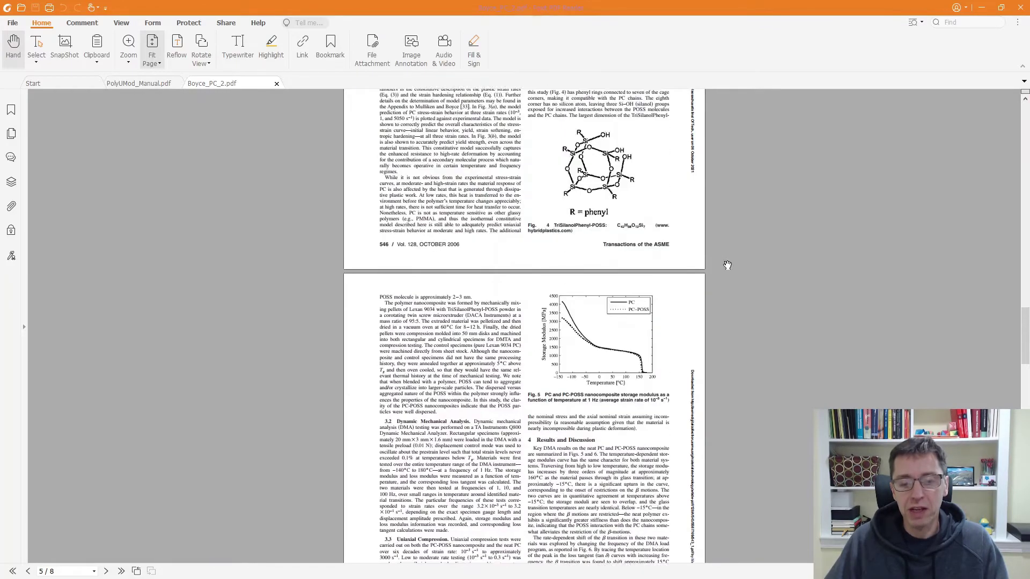
pyautogui.scroll(-3, 728, 265)
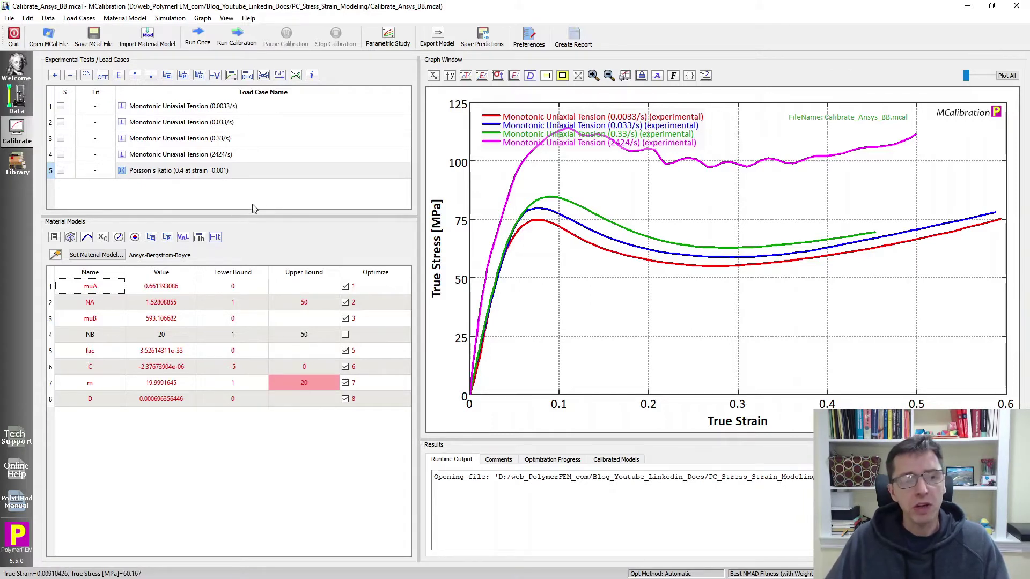
# - Toggle the Poisson's Ratio load case, then run the Ansys-Bergstrom-Boyce model once against the four tension tests
pyautogui.click(272, 170)
pyautogui.click(277, 199)
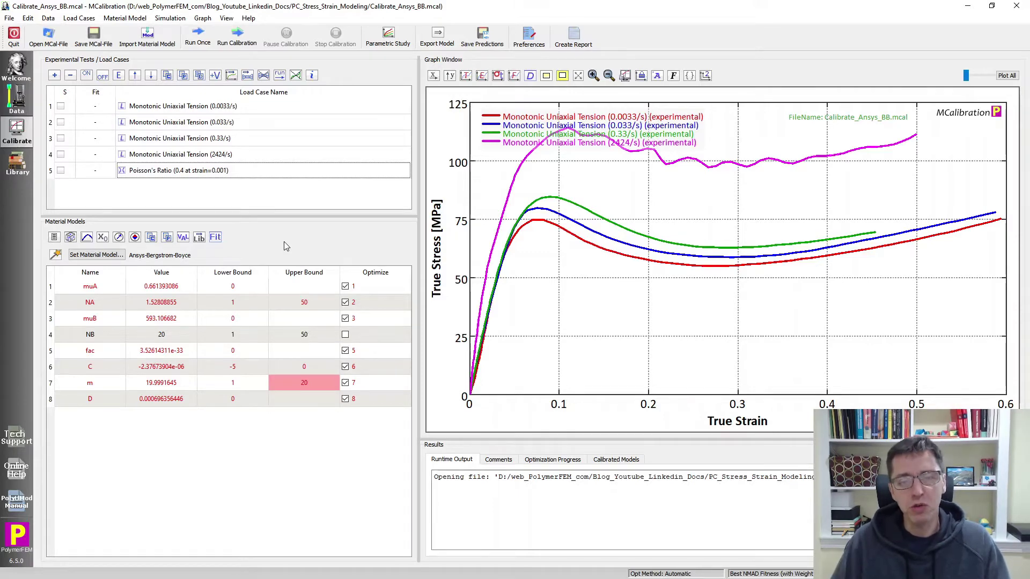
pyautogui.click(193, 46)
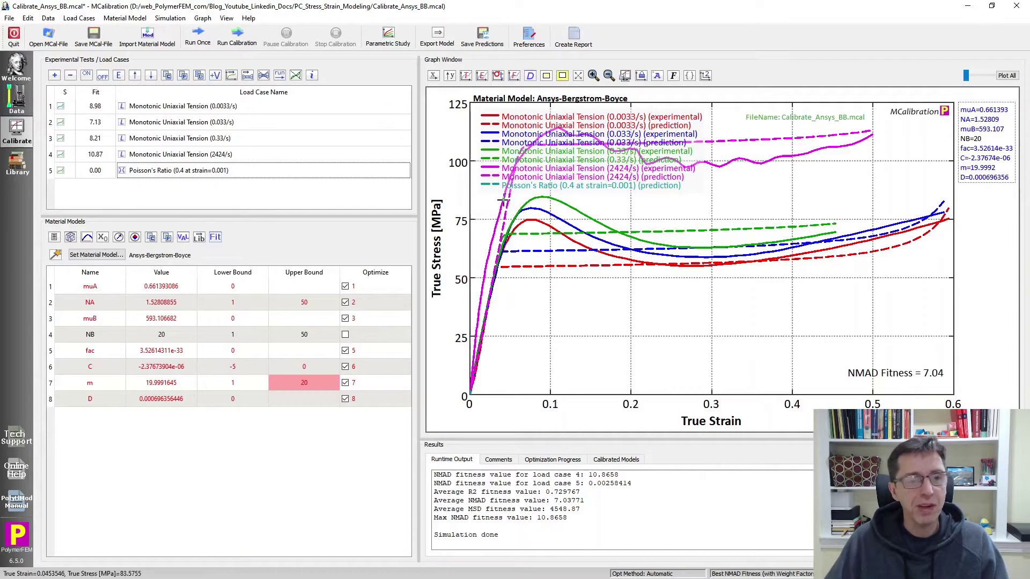
# - Open Calibrate_Abaqus_PRF3YP.mcal without saving the current Bergstrom-Boyce calibration
pyautogui.click(62, 42)
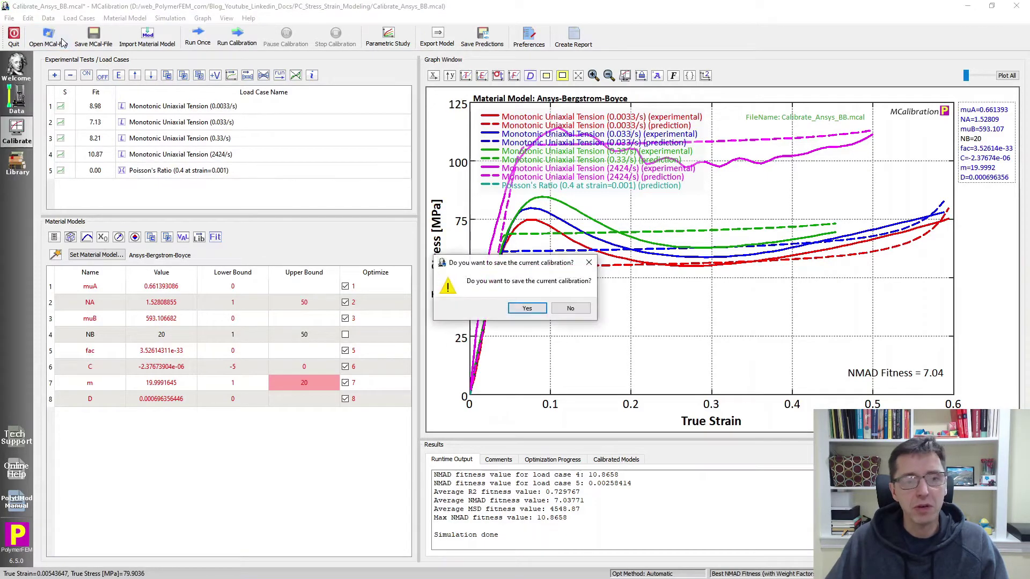
pyautogui.click(571, 310)
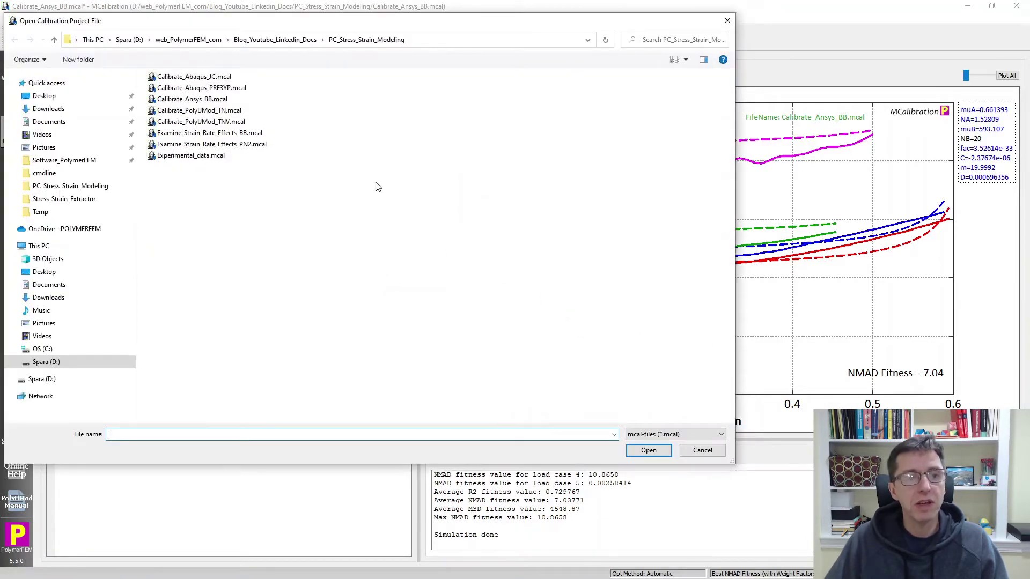
pyautogui.click(238, 89)
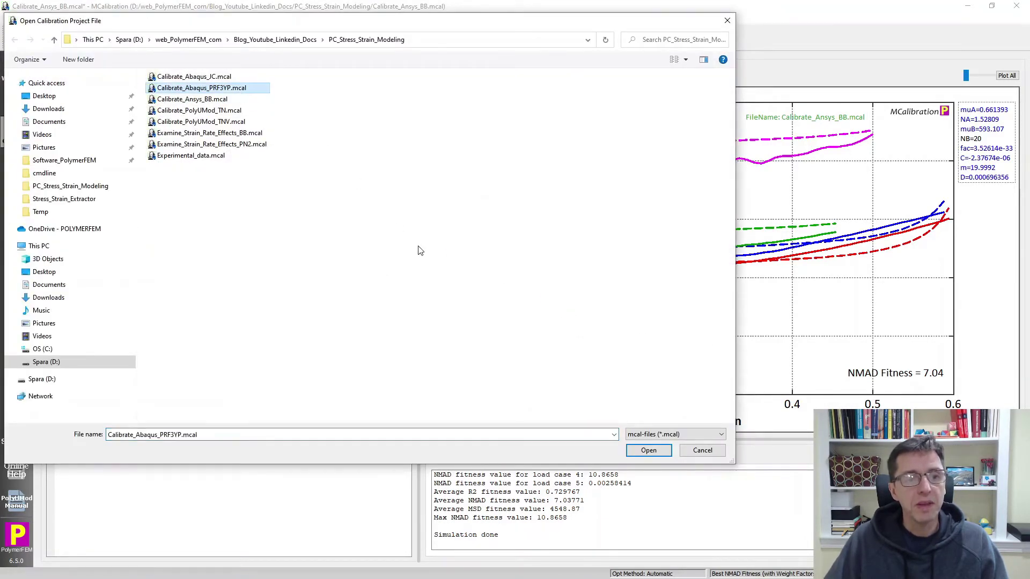
pyautogui.click(661, 448)
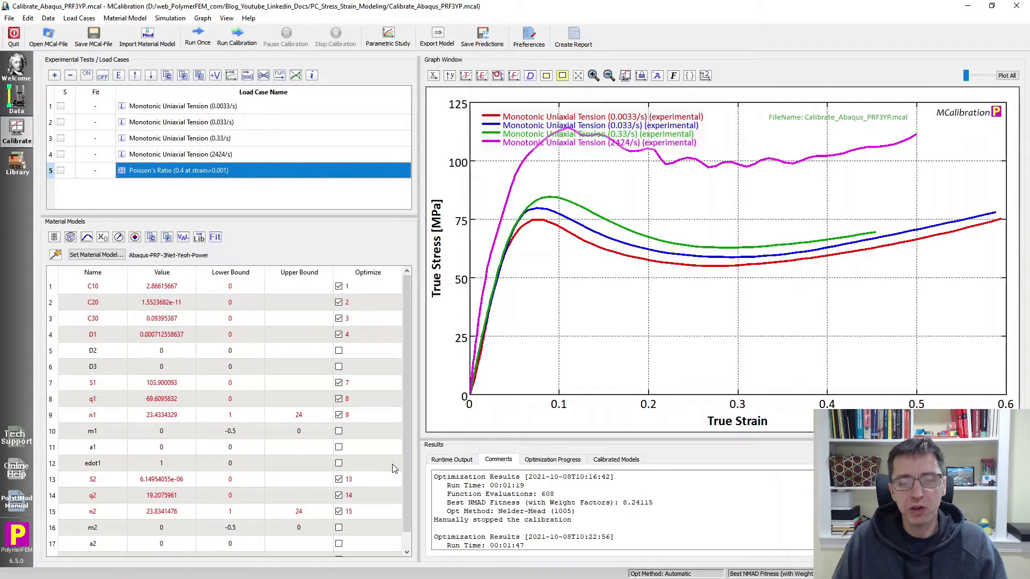
pyautogui.click(462, 461)
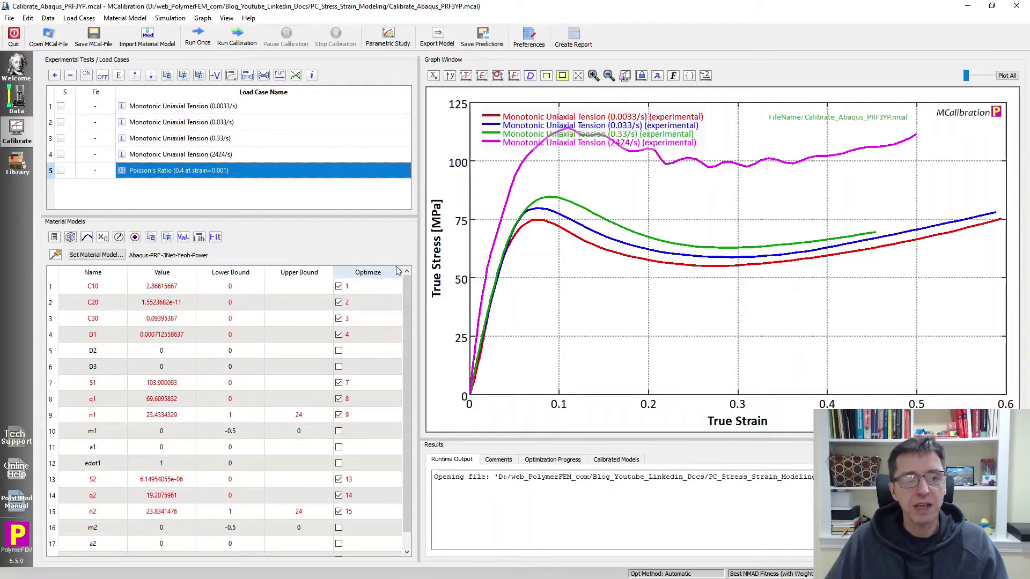
# - Review the Abaqus-PRF-3Net-Yeoh-Power parameters, such as C10 = 2.86615667 and S1 = 103.900093, and their Optimize flags
pyautogui.moveTo(398, 271)
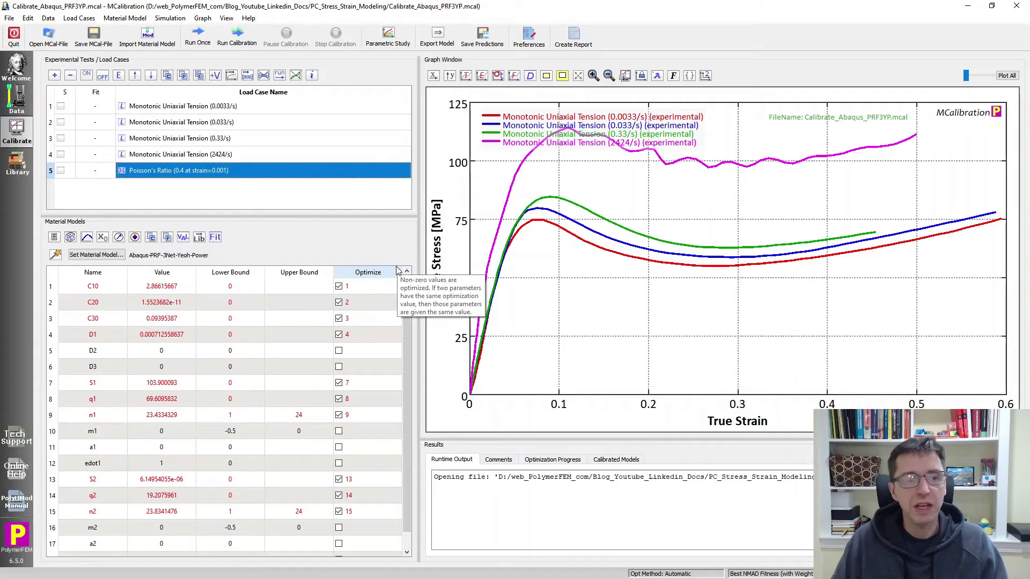
# - Simulate the Abaqus-PRF-3Net-Yeoh-Power model once against the tension curves, reaching NMAD fitness 7.4
pyautogui.click(198, 38)
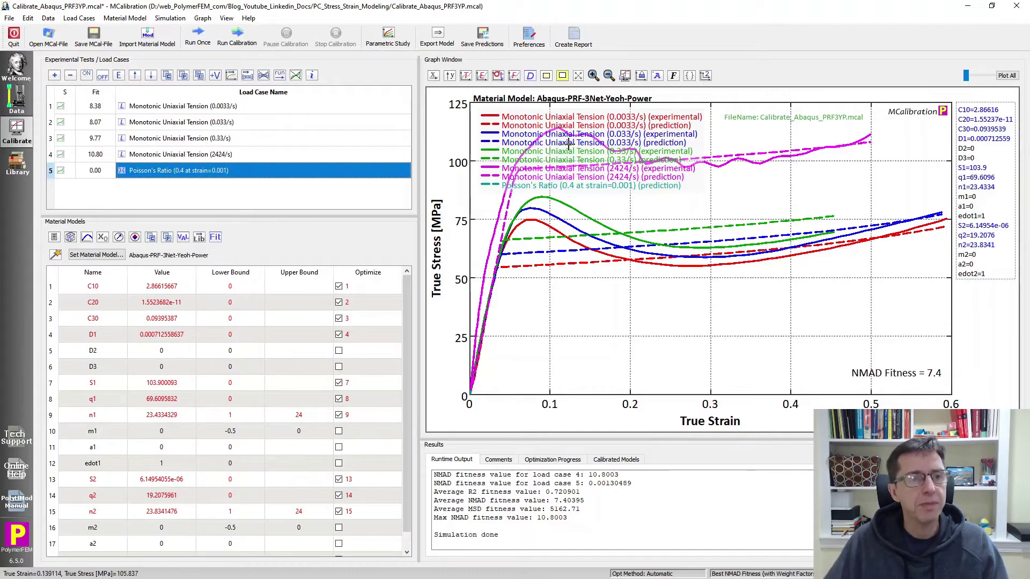
# - Open Calibrate_PolyUMod_TN.mcal without saving the current calibration
pyautogui.click(54, 47)
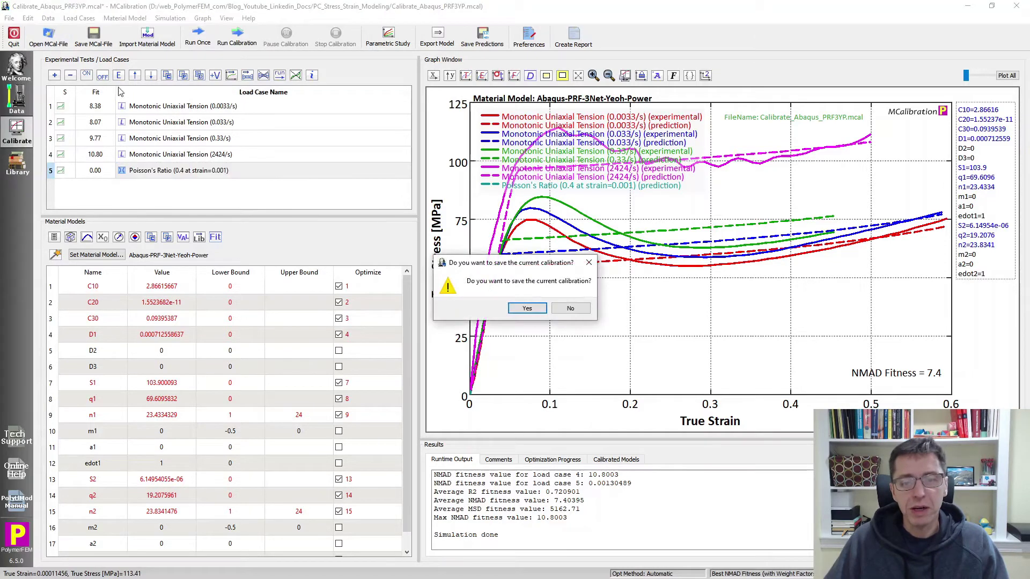
pyautogui.click(578, 308)
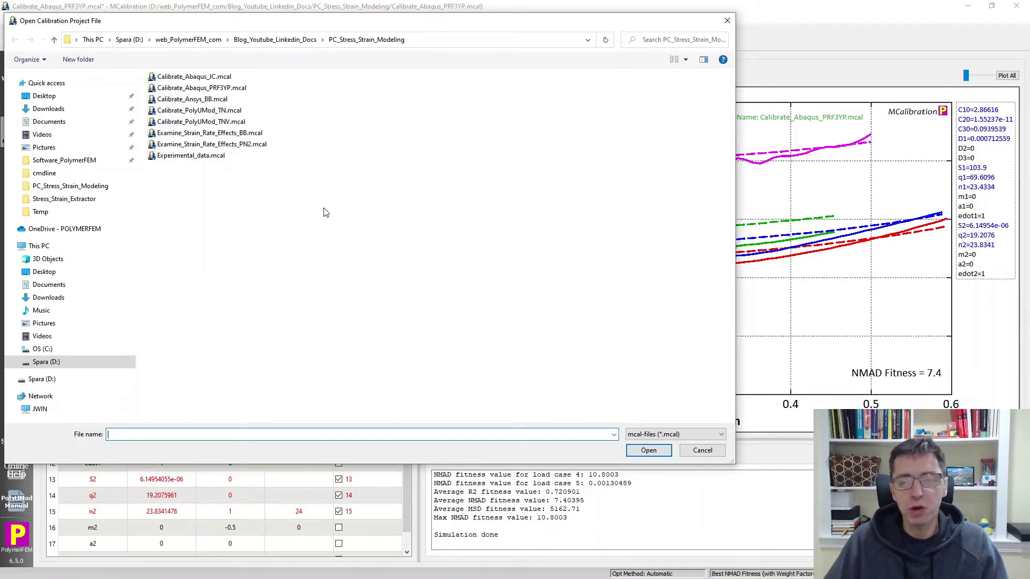
pyautogui.click(228, 111)
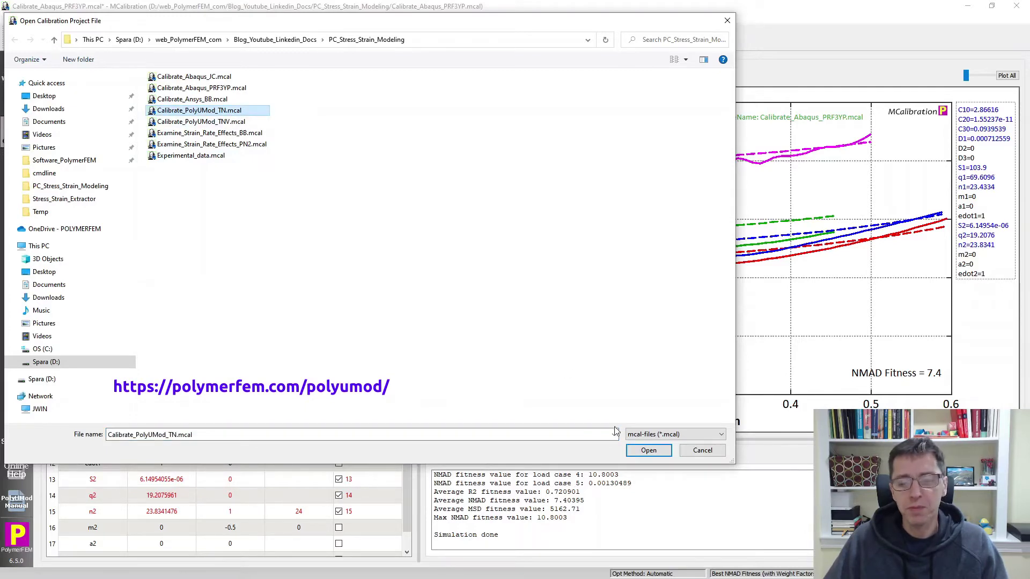
pyautogui.click(649, 451)
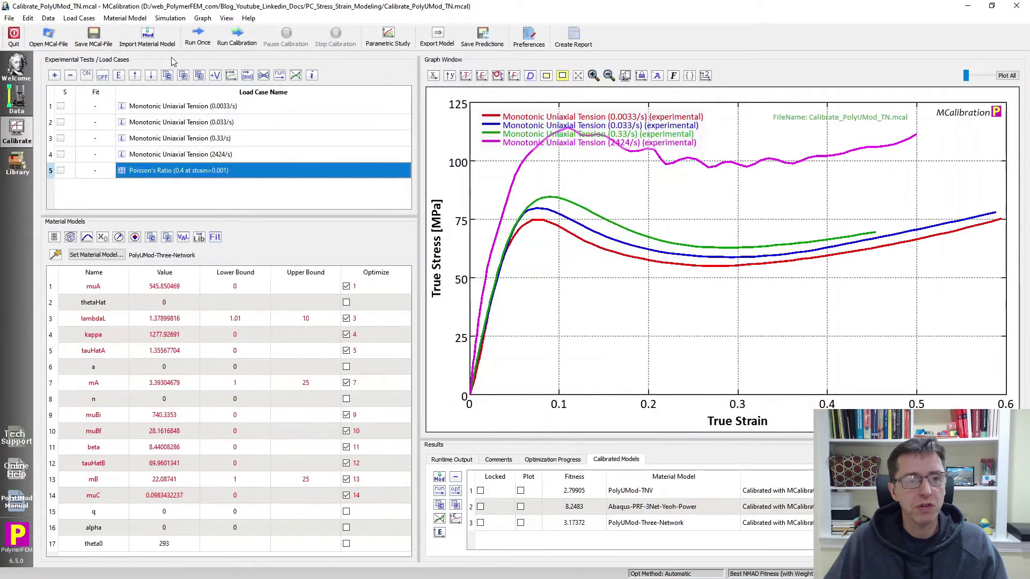
# - Run the PolyUMod-Three-Network model once and read its NMAD fitness of 3.17 in Runtime Output
pyautogui.click(198, 38)
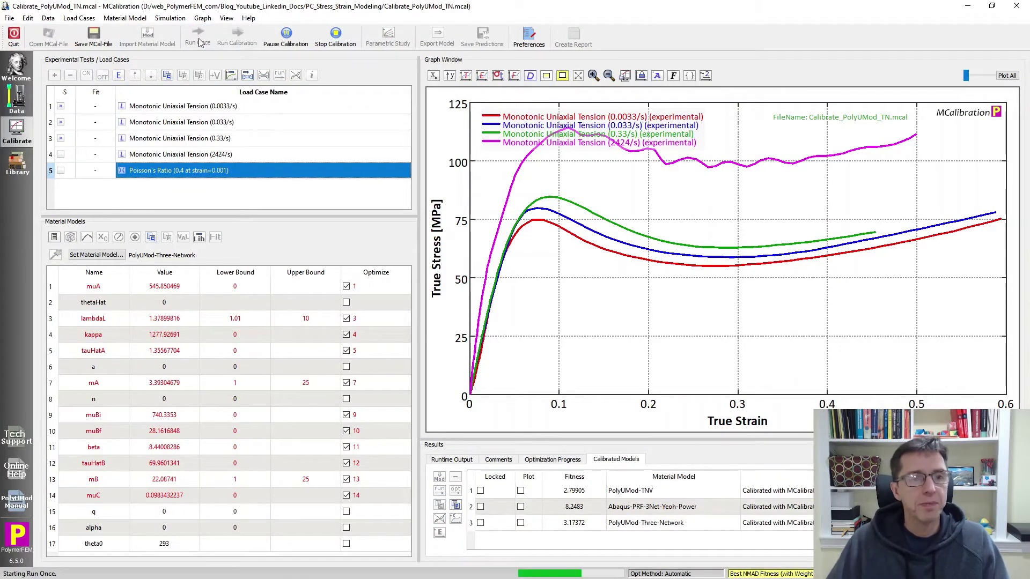
pyautogui.moveTo(213, 156)
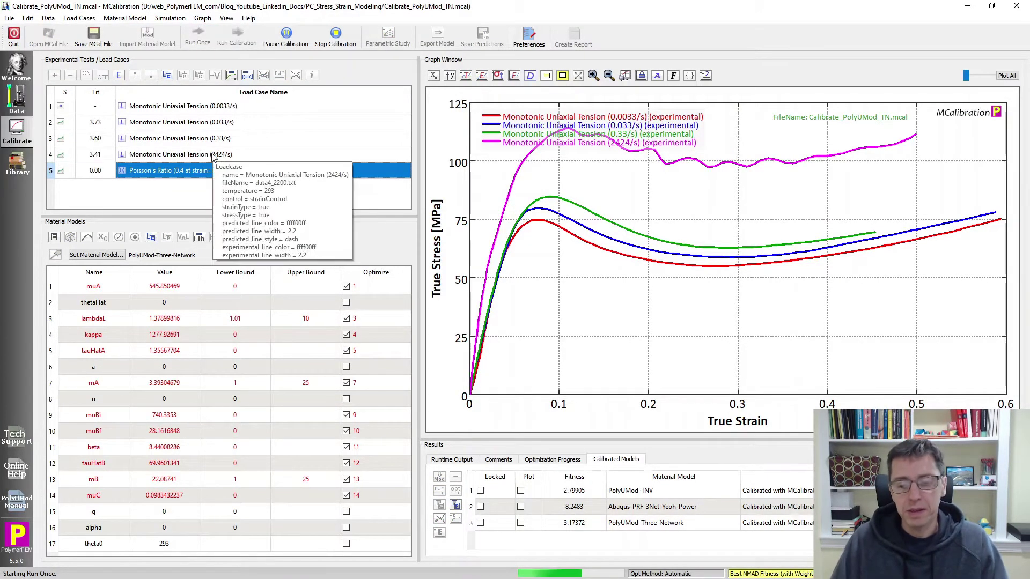
pyautogui.click(452, 460)
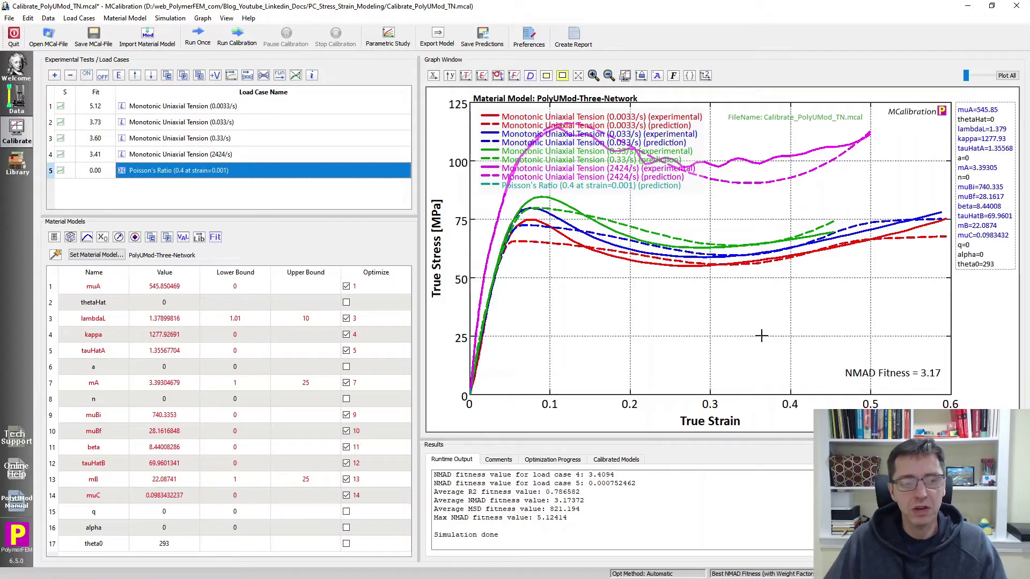
# - Open Calibrate_PolyUMod_TNV.mcal without saving the current calibration
pyautogui.click(48, 37)
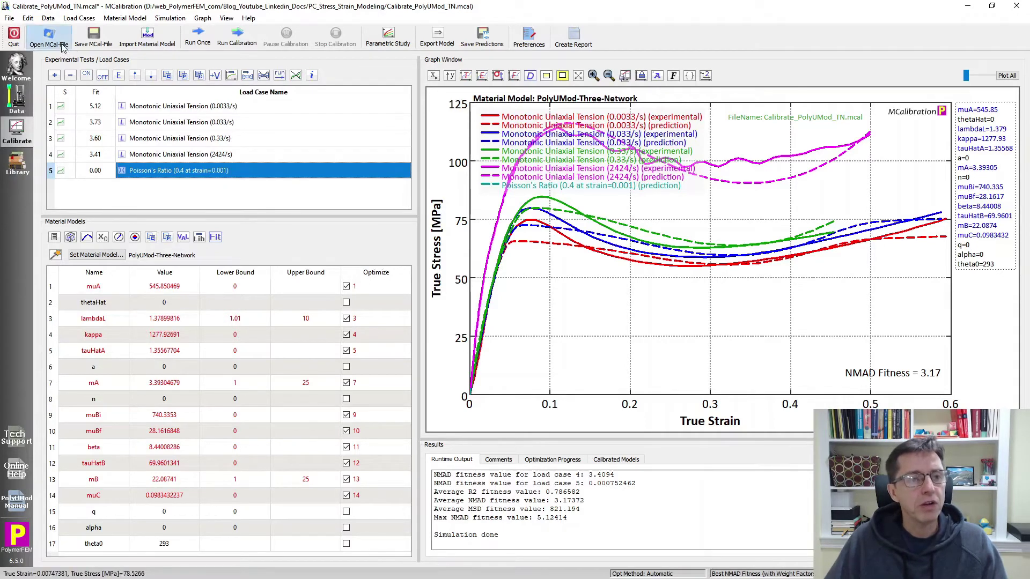
pyautogui.click(570, 309)
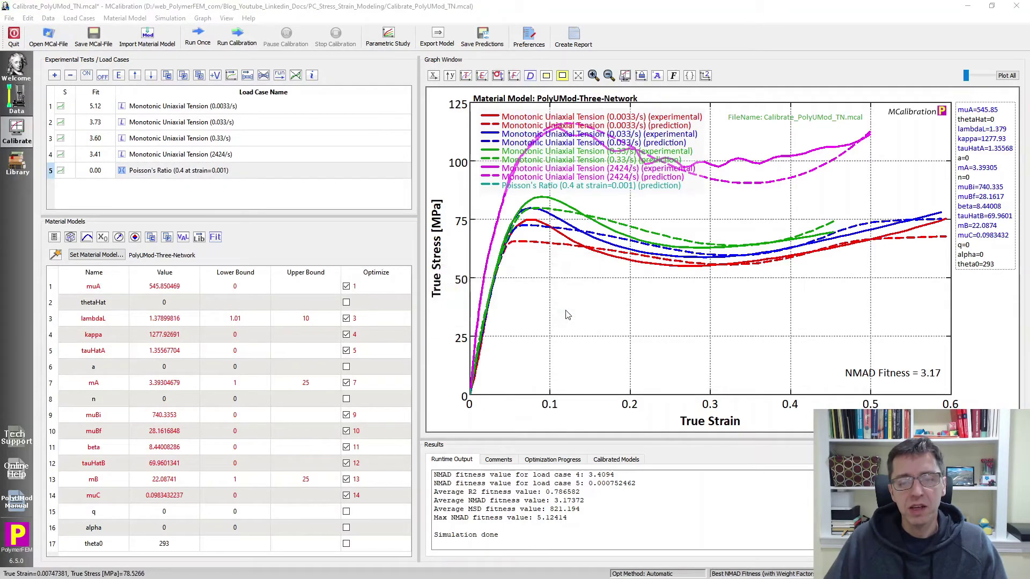
pyautogui.click(210, 122)
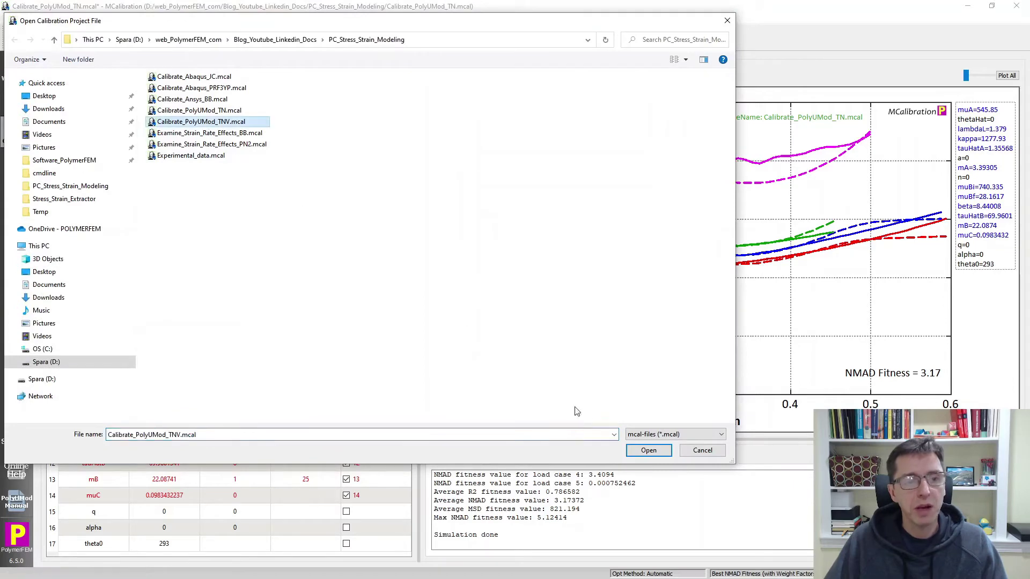
pyautogui.click(649, 451)
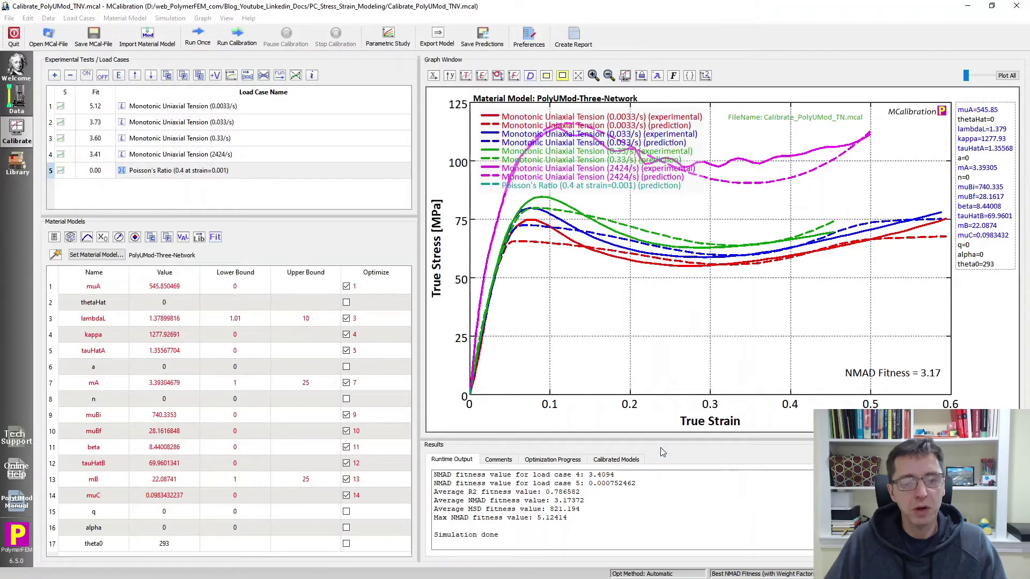
# - Run the PolyUMod TNV model once for an NMAD fitness of 2.8, then switch to the browser
pyautogui.click(459, 460)
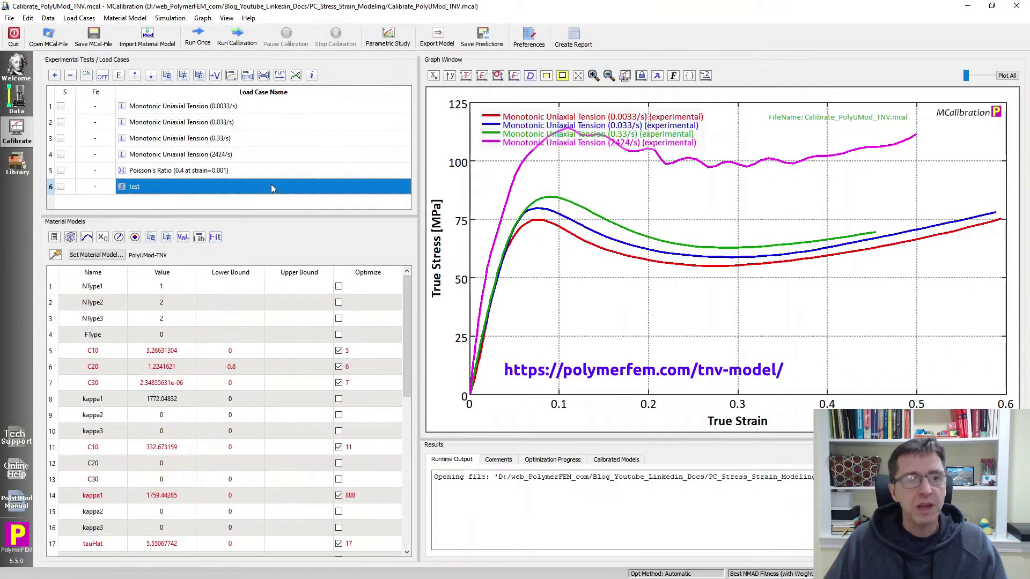
pyautogui.click(197, 35)
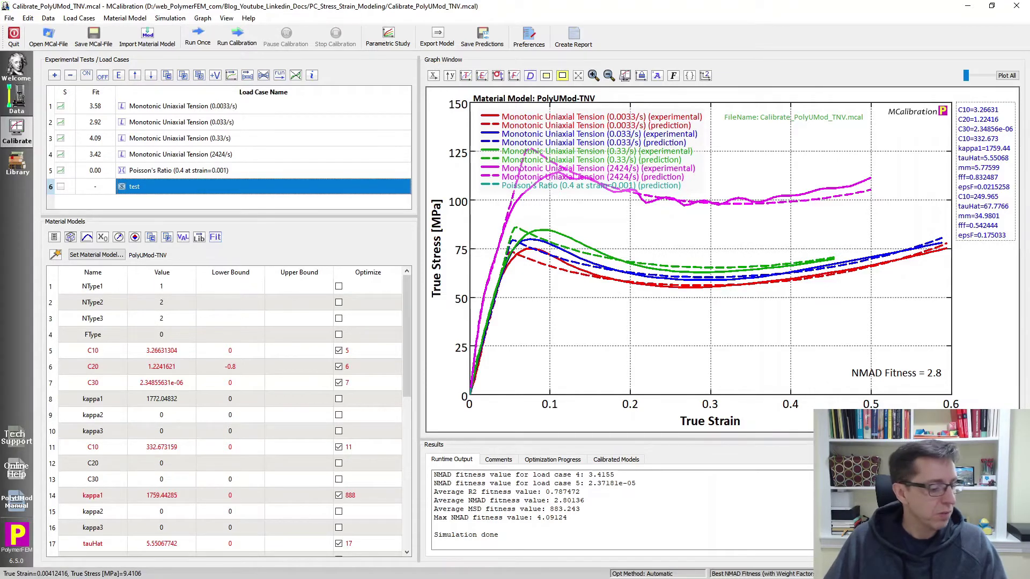
pyautogui.hotkey('alt', 'Tab')
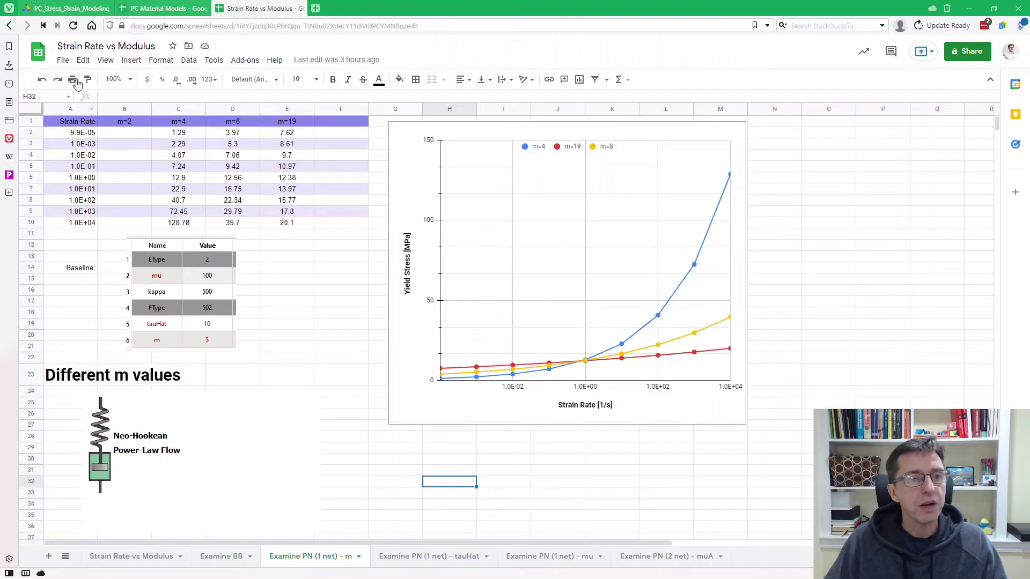
# - Switch to the PC Material Models spreadsheet showing the Average Error (%) vs. Material Model bar chart
pyautogui.click(168, 9)
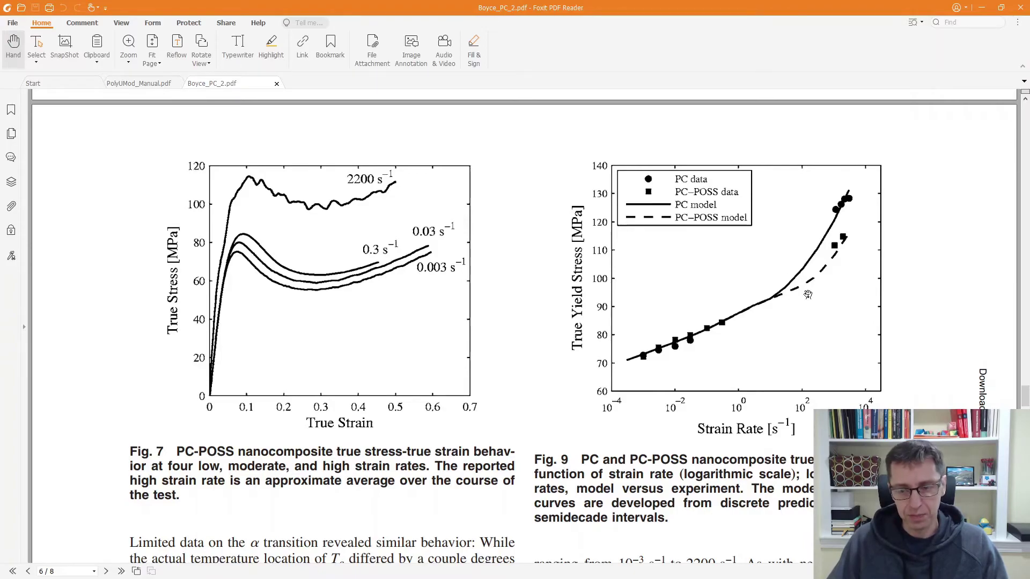
# - Scroll Boyce_PC_2.pdf back from page 6 to Fig. 3 and its caption on page 4
pyautogui.scroll(20, 808, 295)
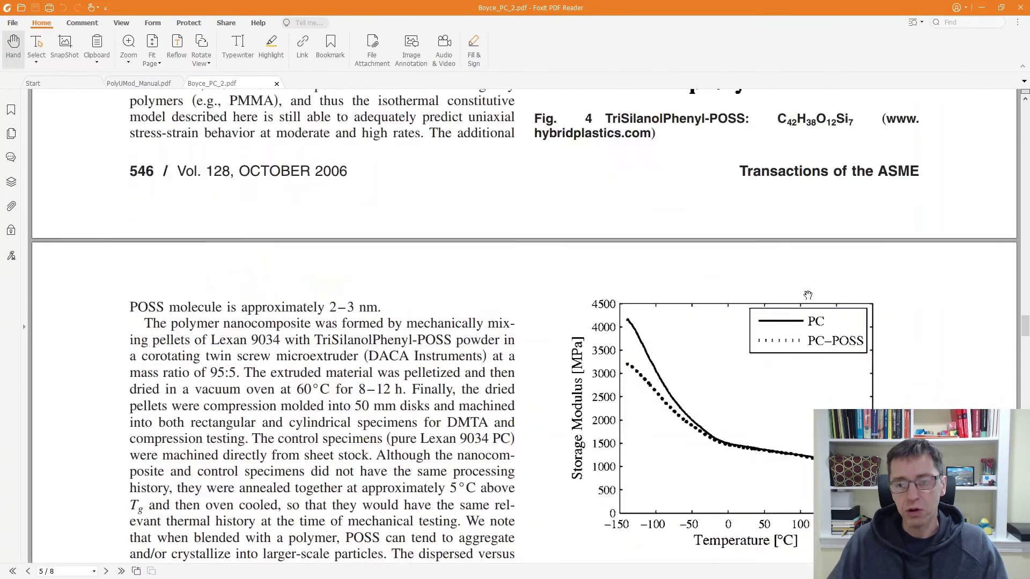
pyautogui.scroll(20, 808, 295)
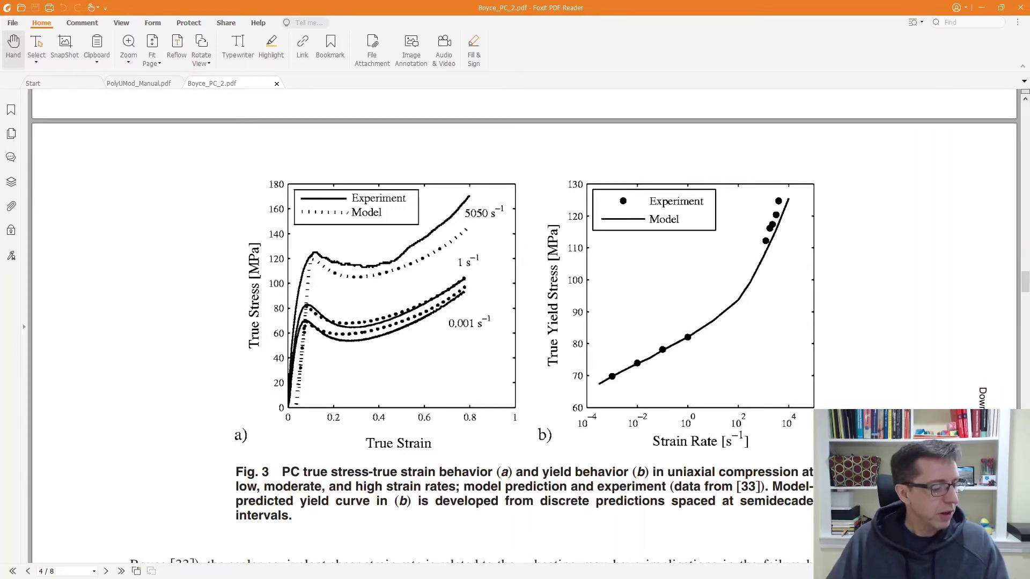
pyautogui.hotkey('alt', 'Tab')
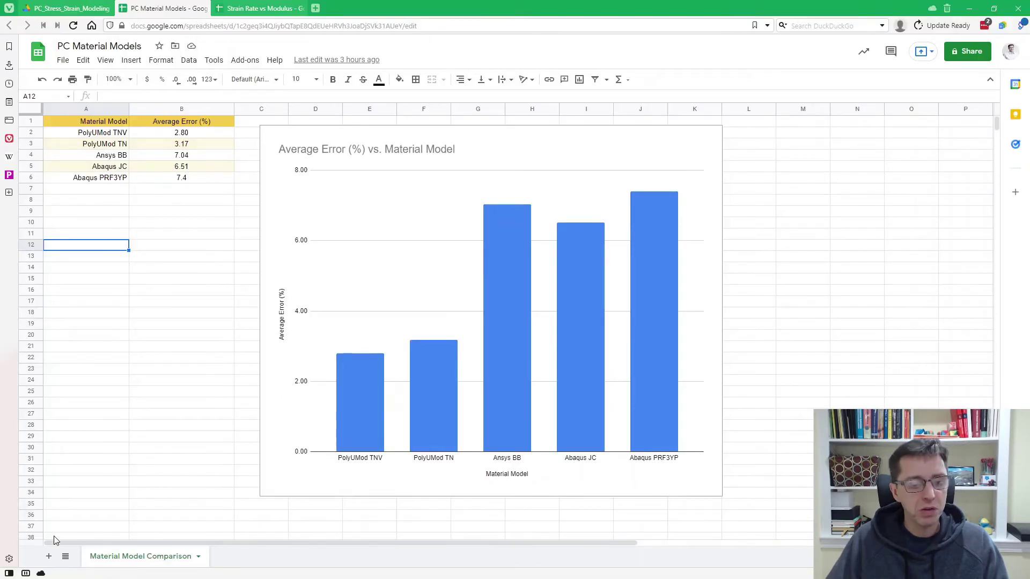
# - Show the Strain Rate vs Modulus spreadsheet's Examine PN (1 net) - tauHat sheet, charting tauHat = 2, 5, 10, 15
pyautogui.click(254, 10)
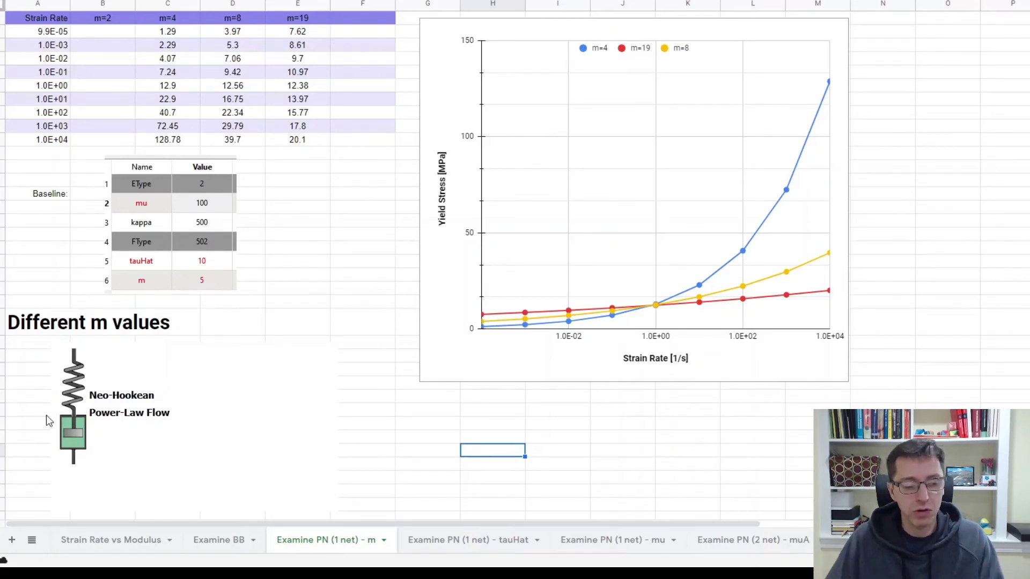
pyautogui.click(432, 550)
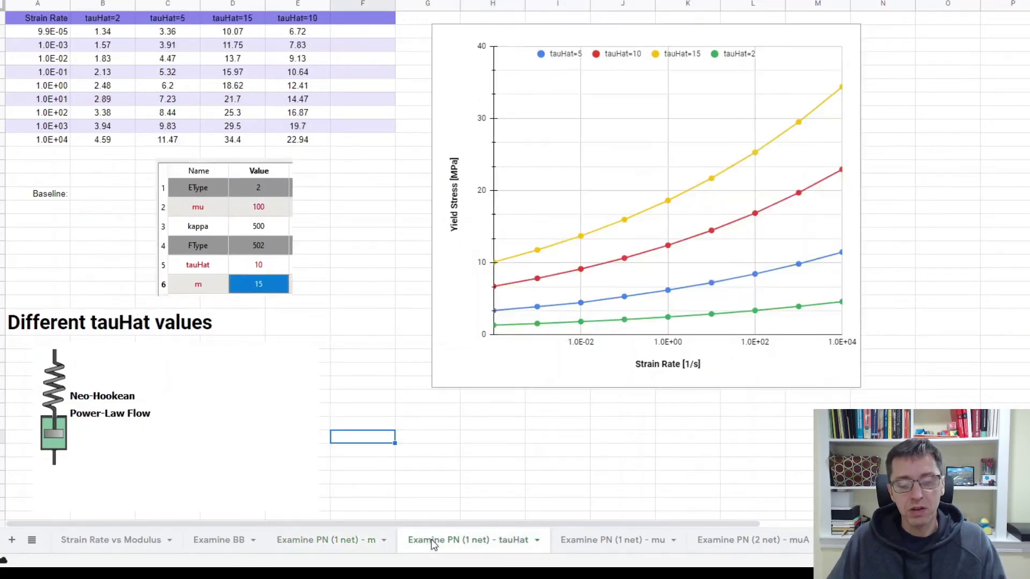
pyautogui.click(378, 357)
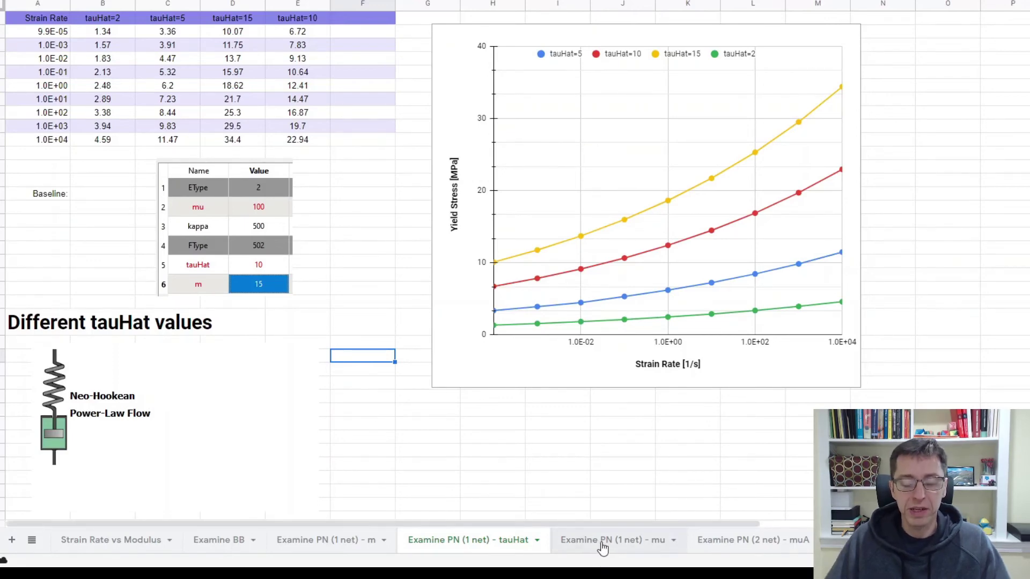
pyautogui.click(603, 545)
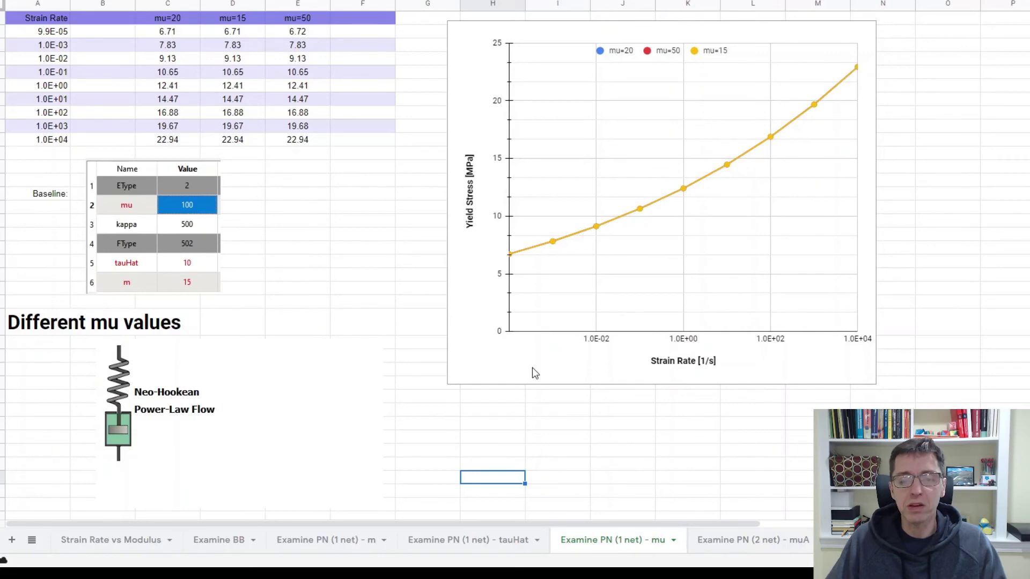
# - Open the 'Examine PN (2 net) - muA' sheet comparing yield stress for muA values 0, 2 and 8
pyautogui.click(718, 543)
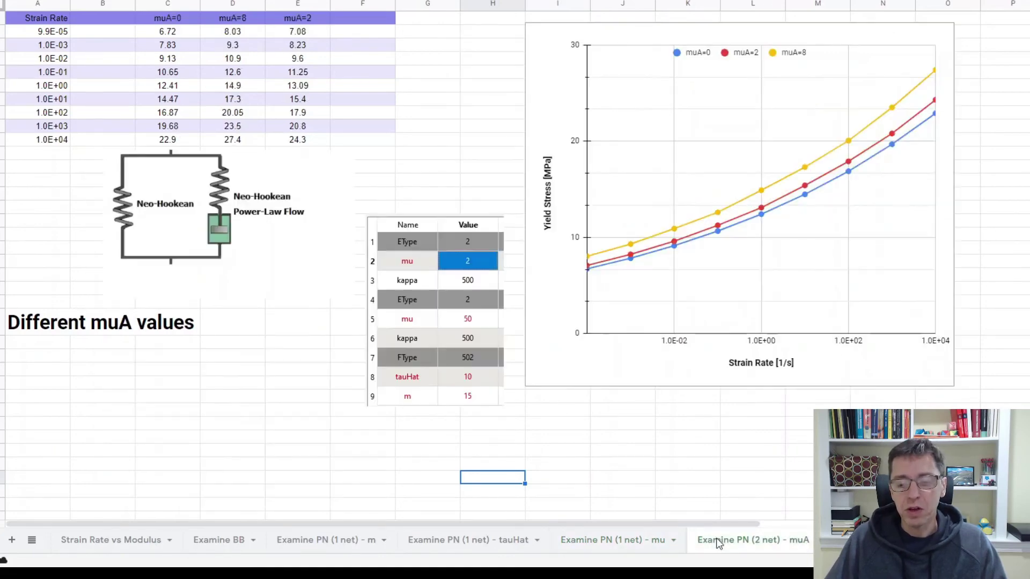